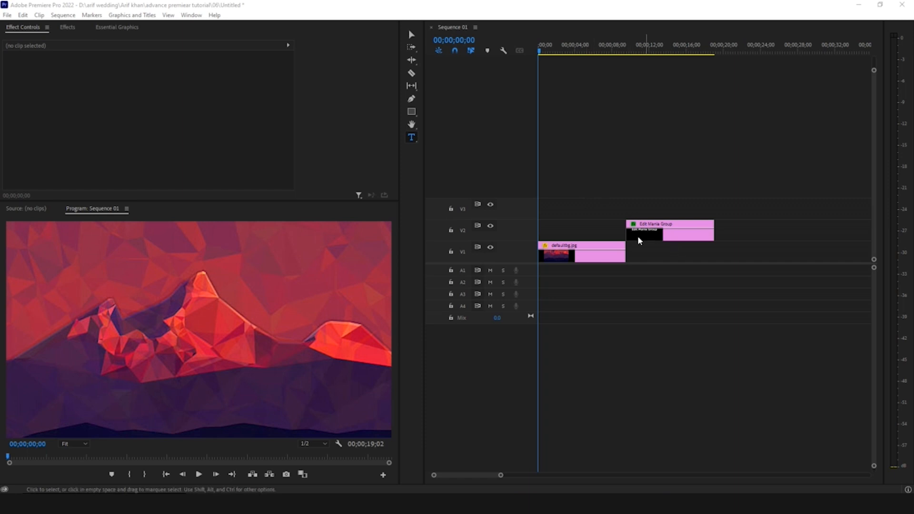
- Mark the Edit Mania Group title clip as the export range, with in point 00;00;09;16 and out point 00;00;19;01
click(559, 50)
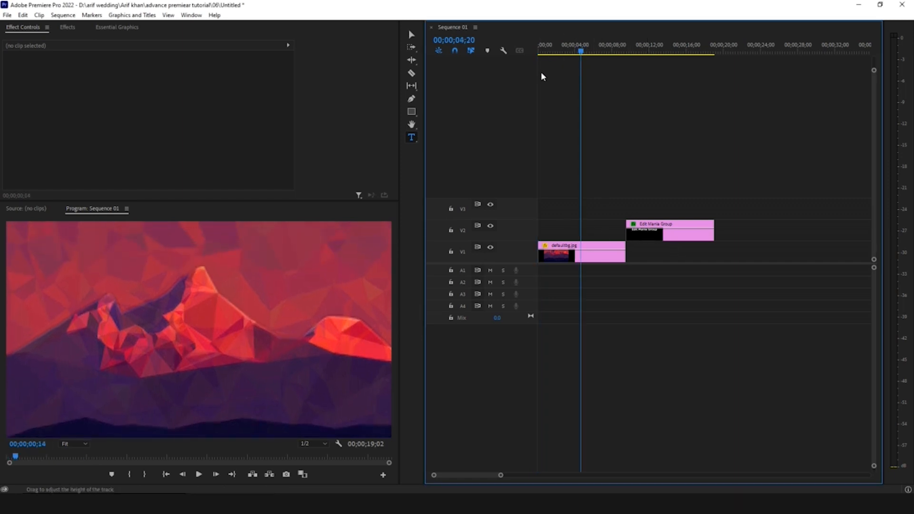
drag(662, 53, 626, 52)
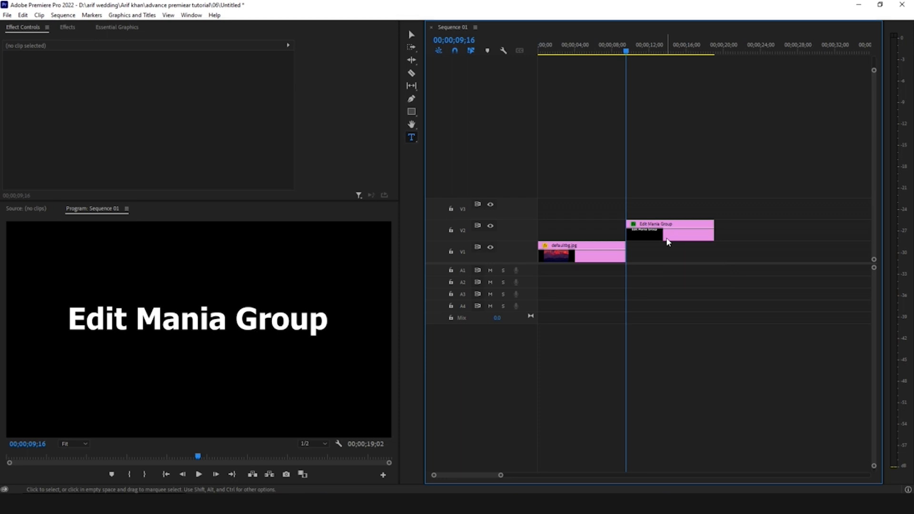
key(i)
key(End)
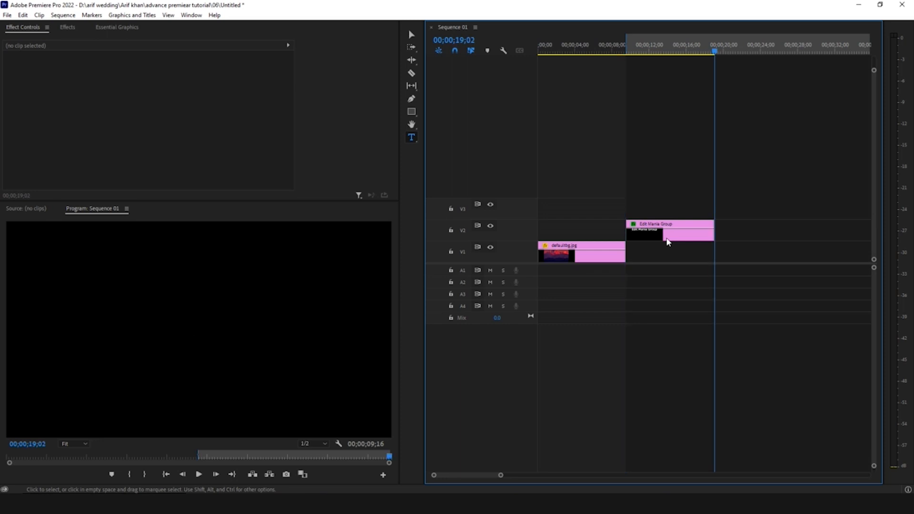
key(Left)
key(o)
- Open the export settings for the marked range and choose the H.264 format
key(ctrl+m)
click(605, 99)
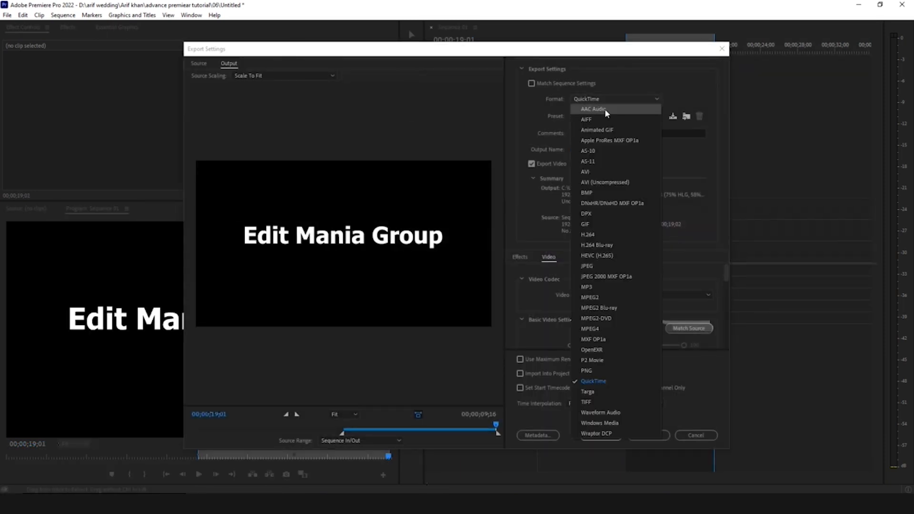
click(607, 235)
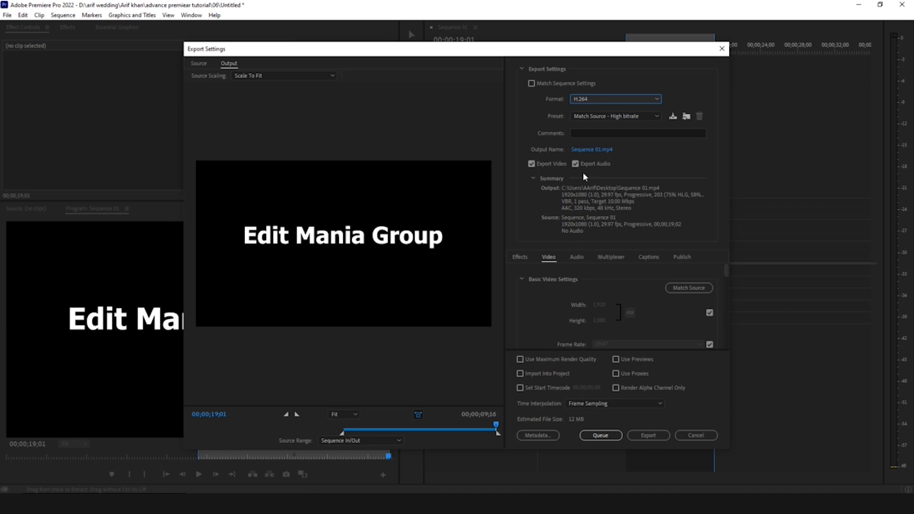
- Name the output file "without alfa" in the render folder on drive D and export the video
click(588, 154)
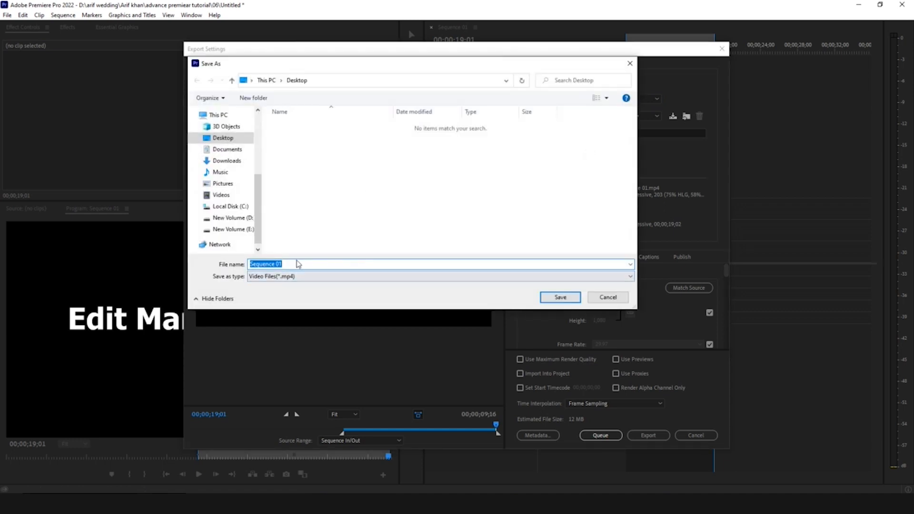
text(withou)
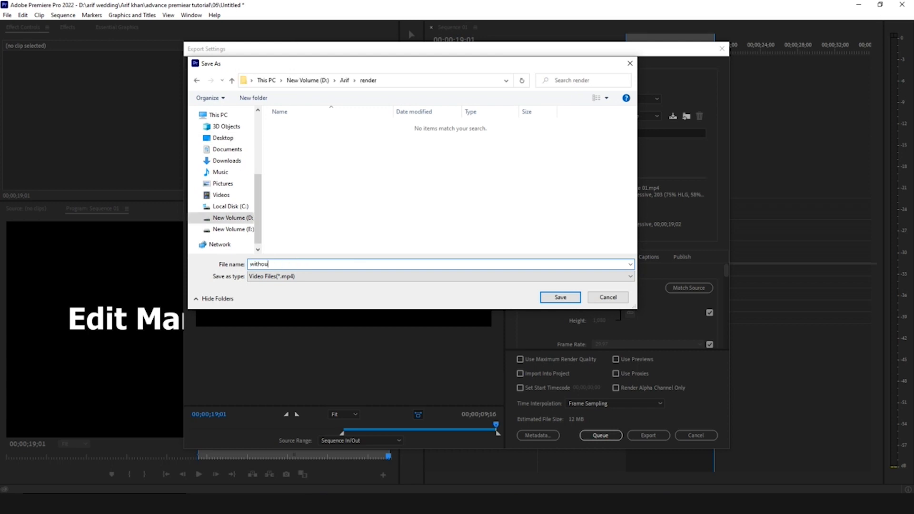
text(t alfa)
key(Return)
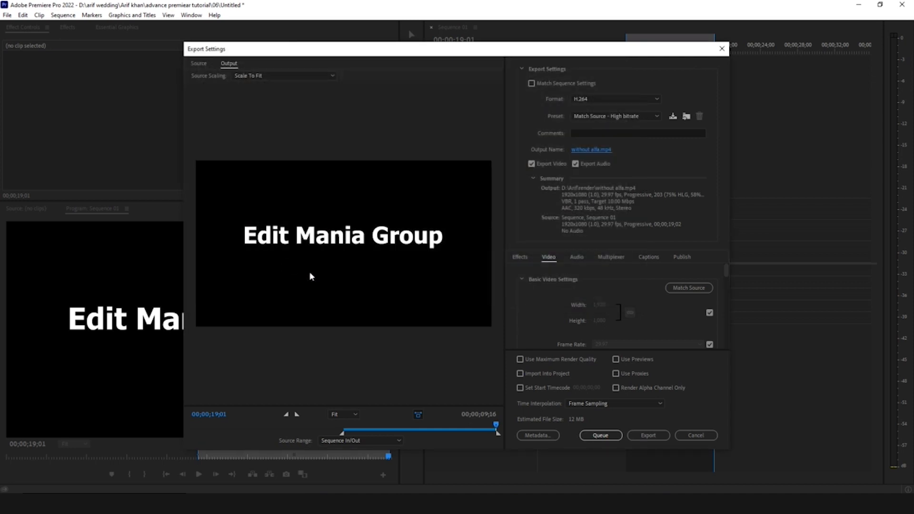
click(650, 436)
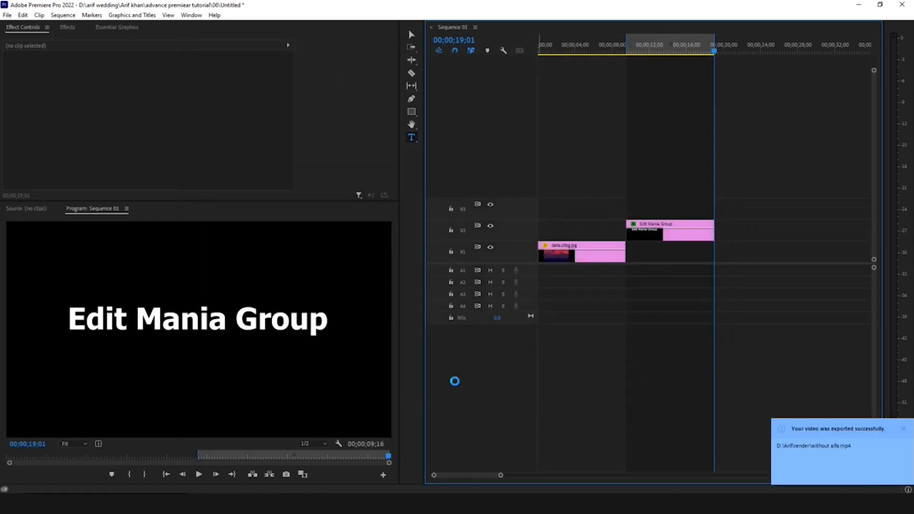
- Set up a second export in QuickTime format with the Animation codec and a depth of 8-bpc + alpha
key(ctrl+m)
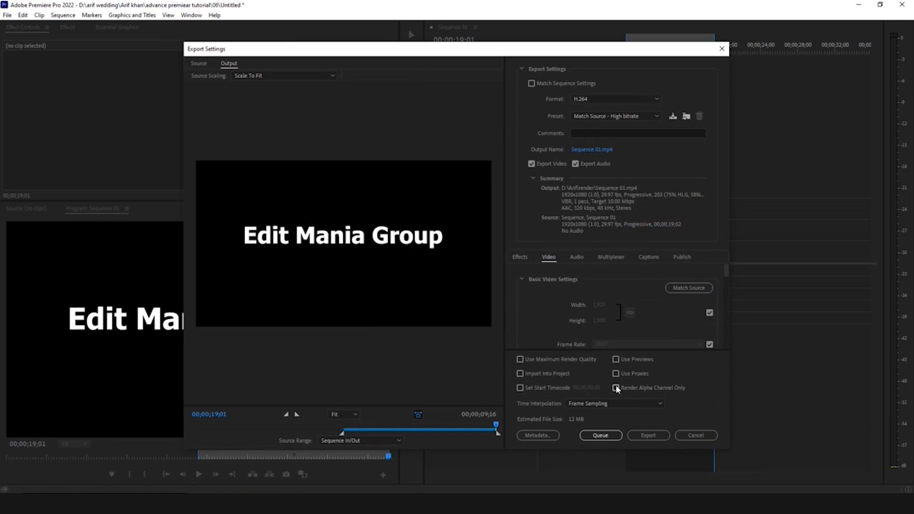
click(605, 99)
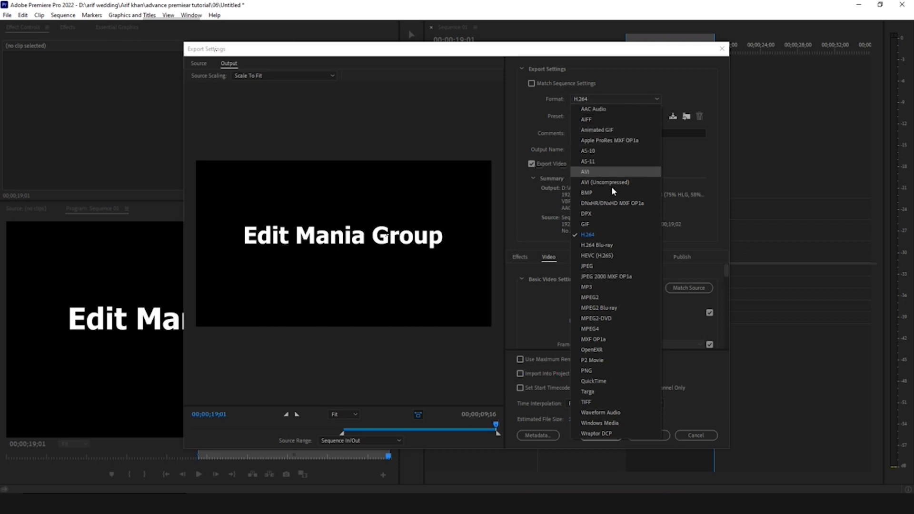
click(594, 381)
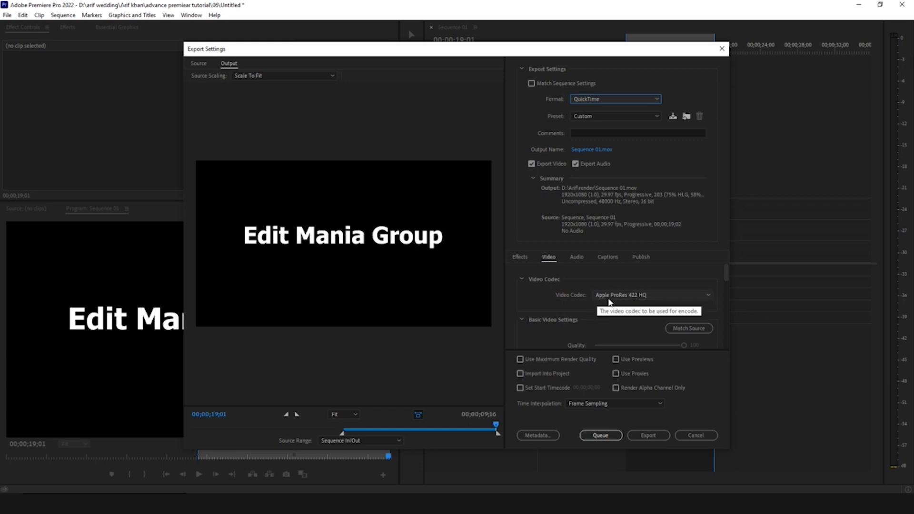
click(630, 298)
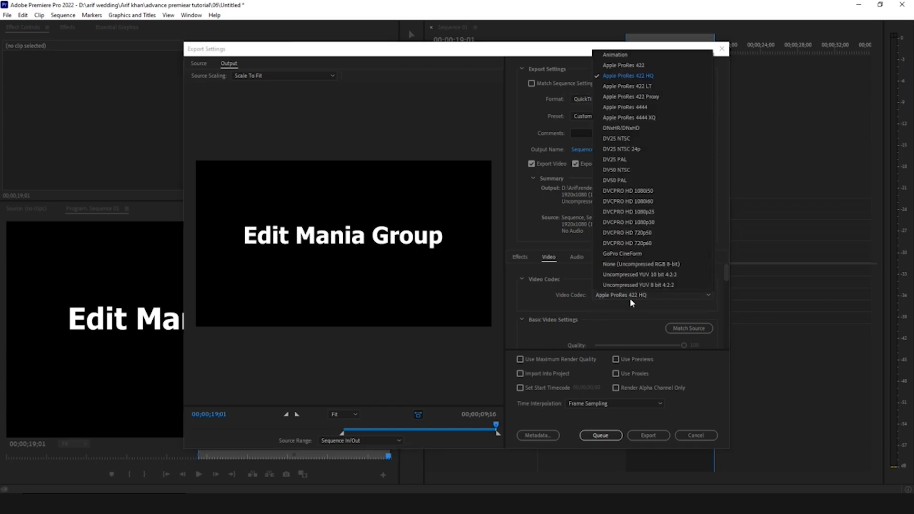
click(624, 58)
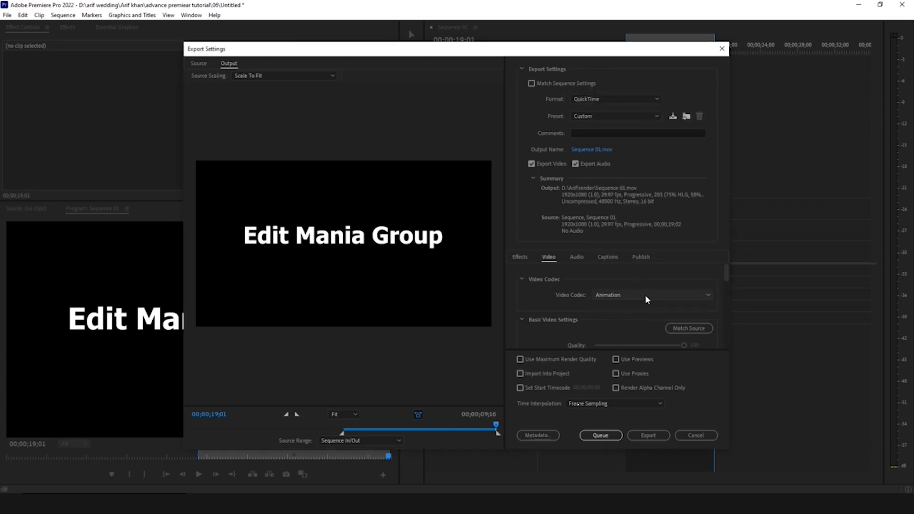
scroll(610, 301, down, 5)
scroll(536, 314, down, 1)
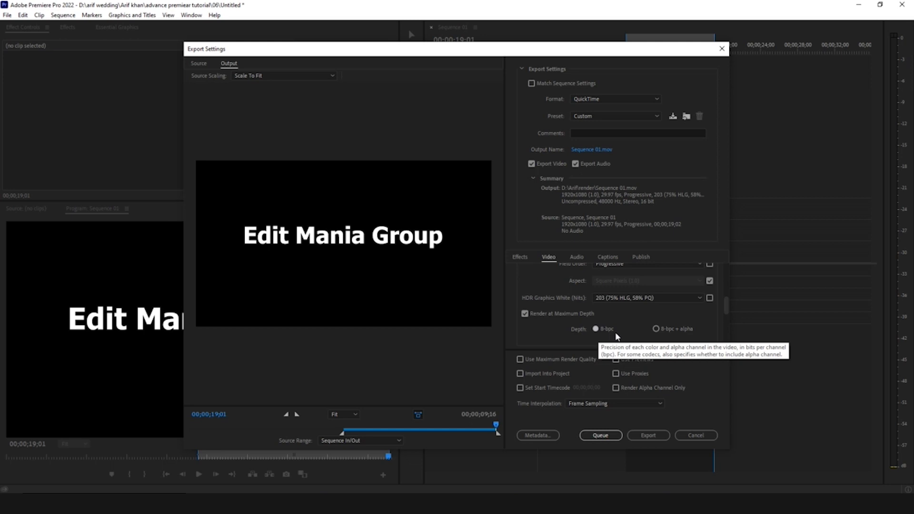
click(656, 329)
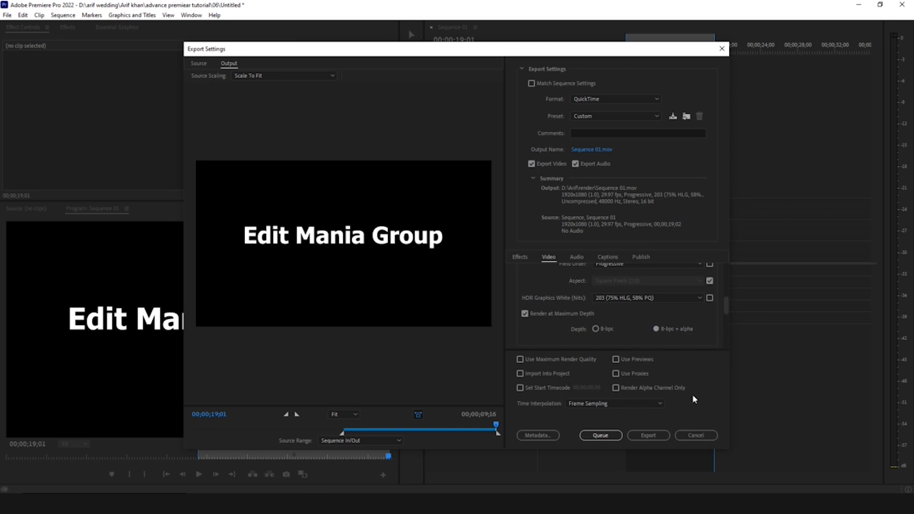
- Name the output file "alfa" in the render folder and export the video
click(592, 150)
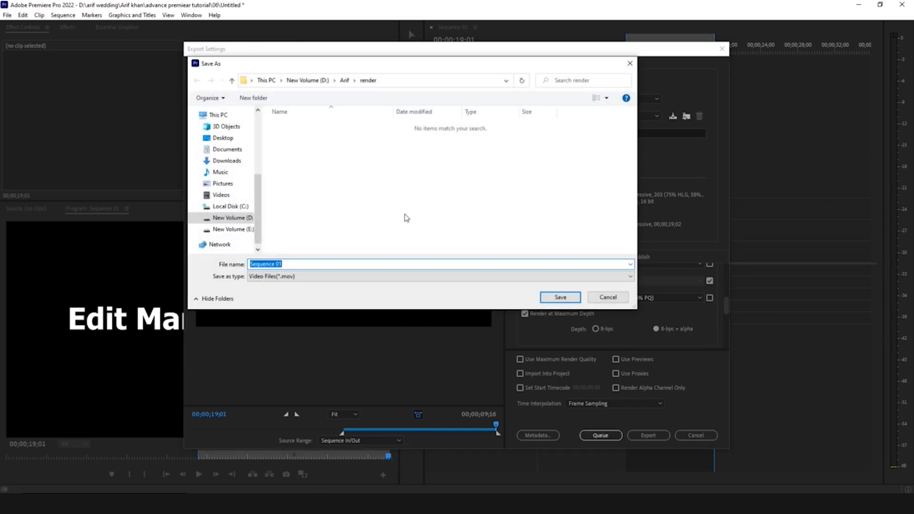
text(alfa)
key(Return)
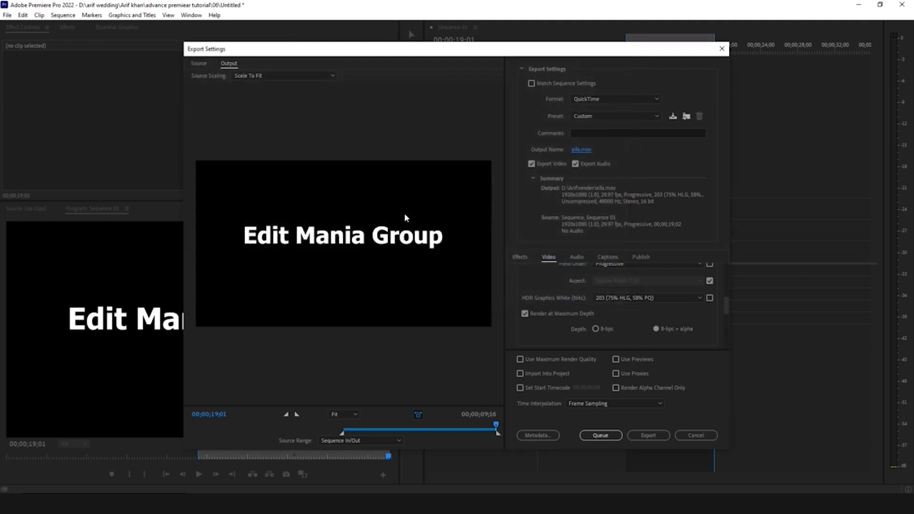
click(652, 436)
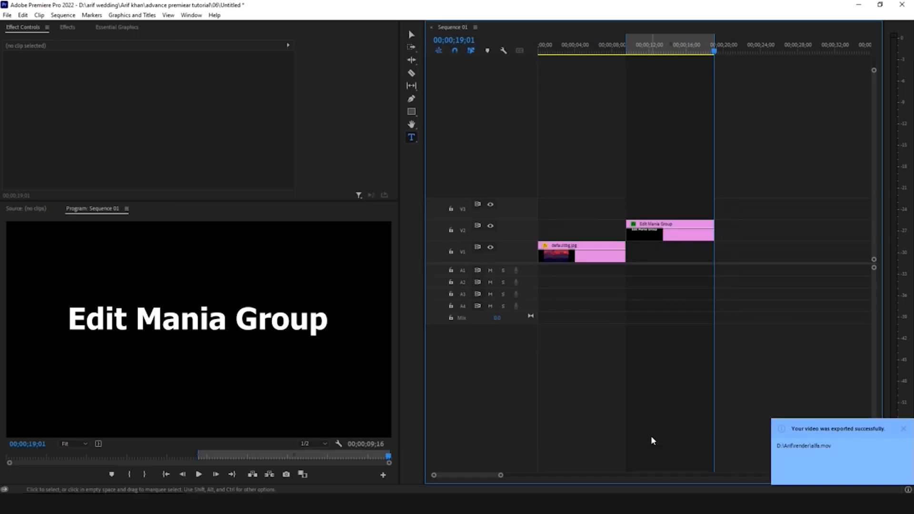
- Add both rendered videos to track V3, with without alfa.mp4 above the background image, and check the overlay at 00;00;05;10
key(Home)
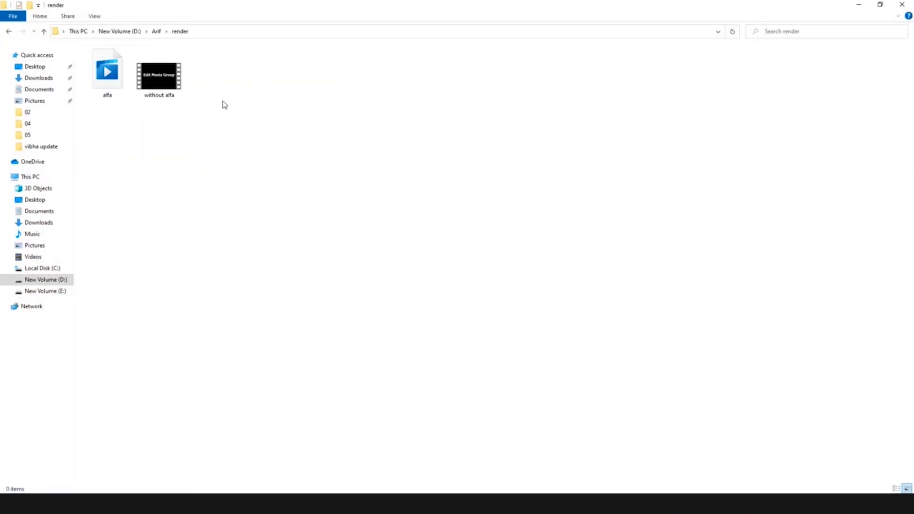
drag(102, 119, 653, 153)
drag(662, 211, 566, 212)
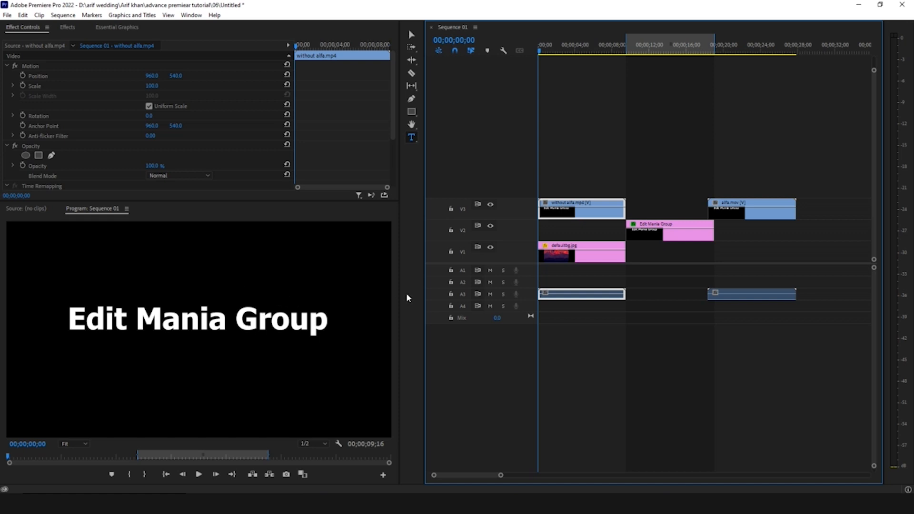
click(581, 162)
drag(567, 45, 588, 45)
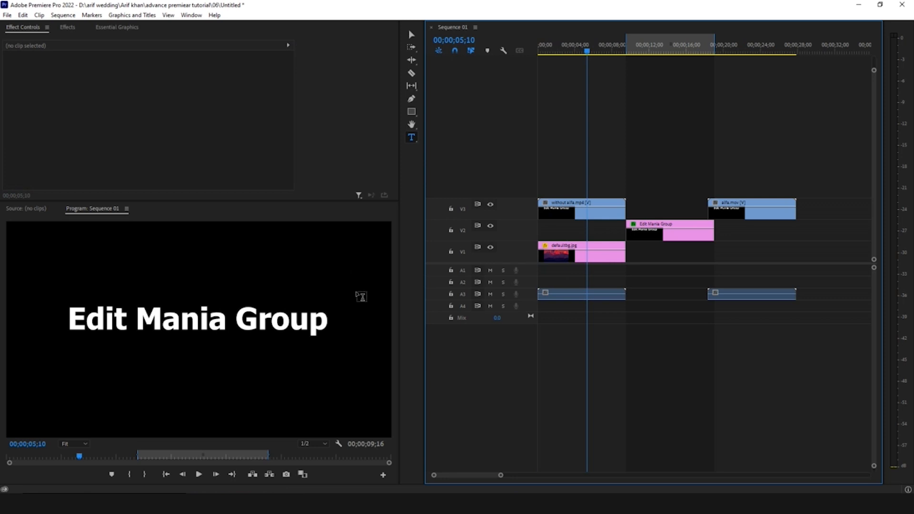
- Move without alfa.mp4 to the end of track V3 and place alfa.mov above the background image at the sequence start
drag(582, 210, 866, 215)
click(762, 207)
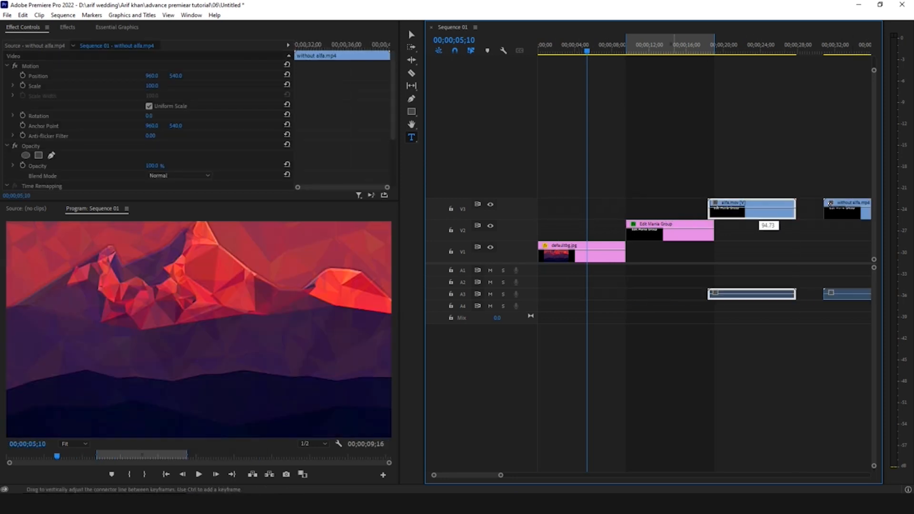
drag(768, 207, 567, 167)
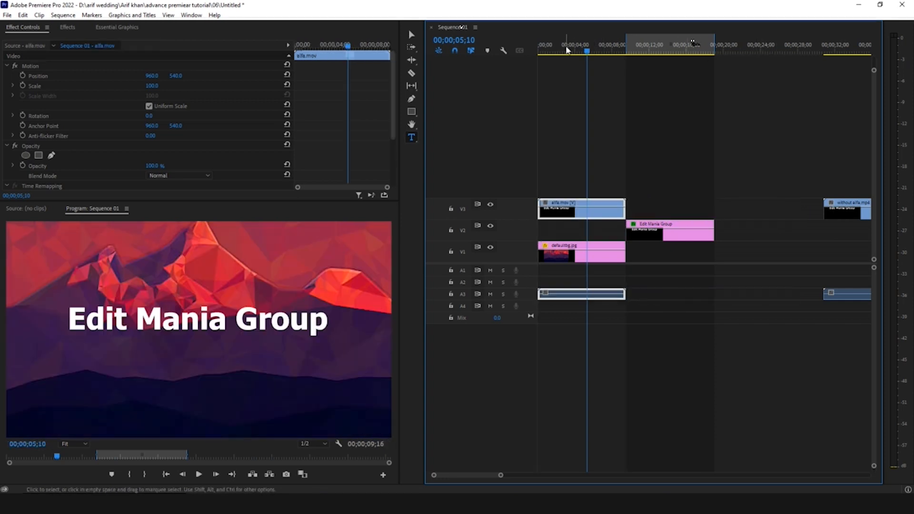
- Play the sequence from its start to check alfa.mov over the background image
key(Home)
key(space)
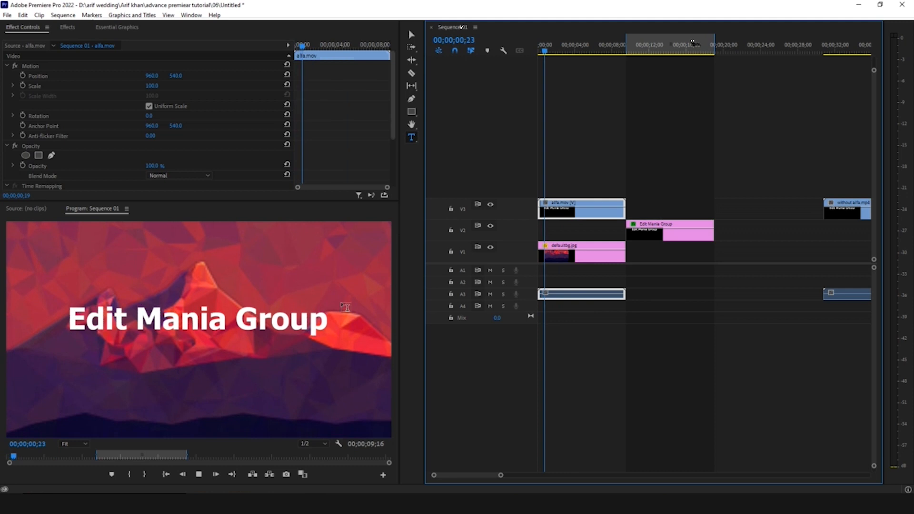
key(space)
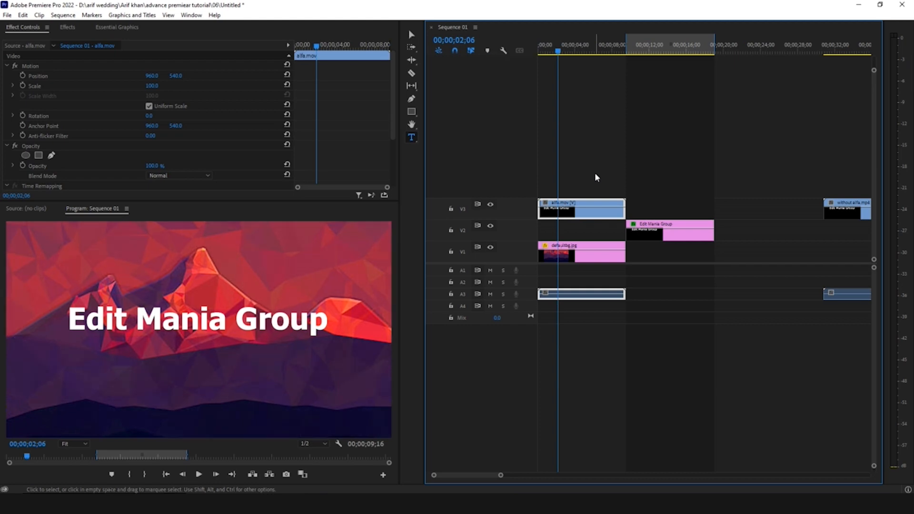
- Delete the alfa.mov and without alfa.mp4 test clips and move the playhead to the title clip's start
key(Delete)
key(Down)
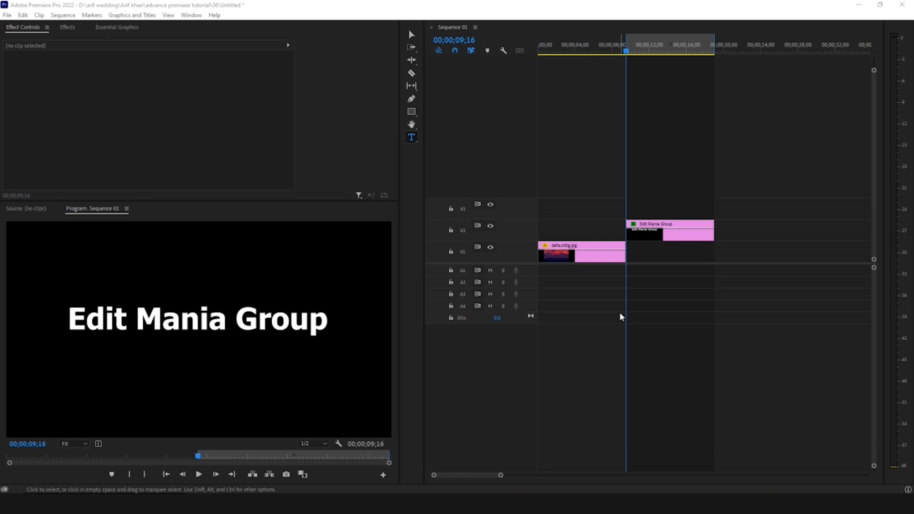
- Apply the default transition to both ends of the Edit Mania Group title clip and preview the fade-in
right_click(624, 230)
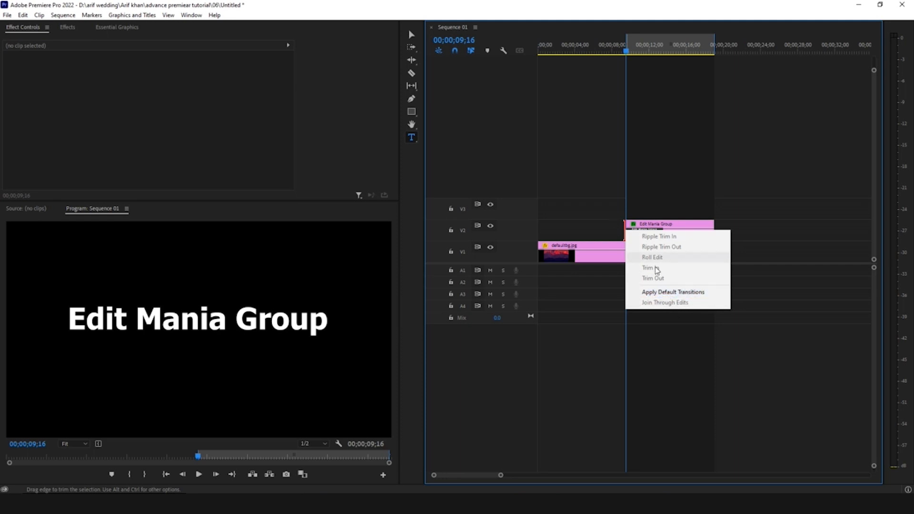
click(686, 292)
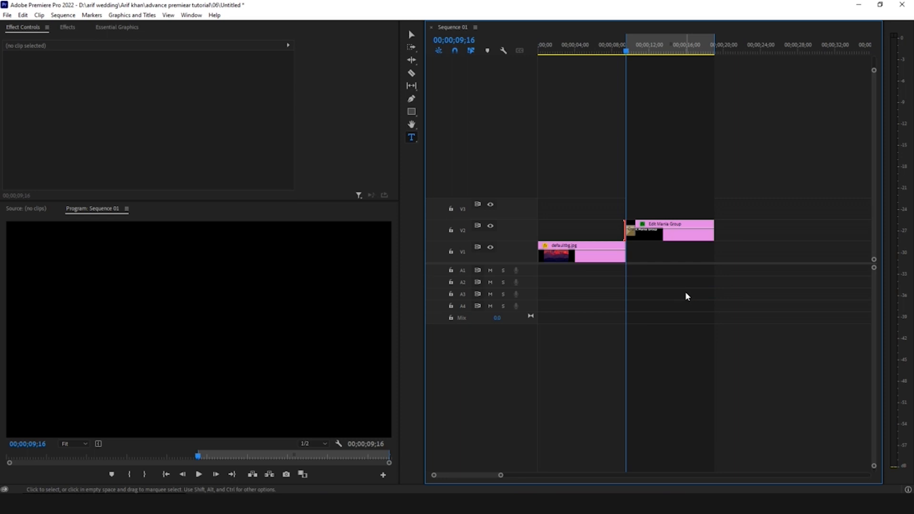
right_click(719, 227)
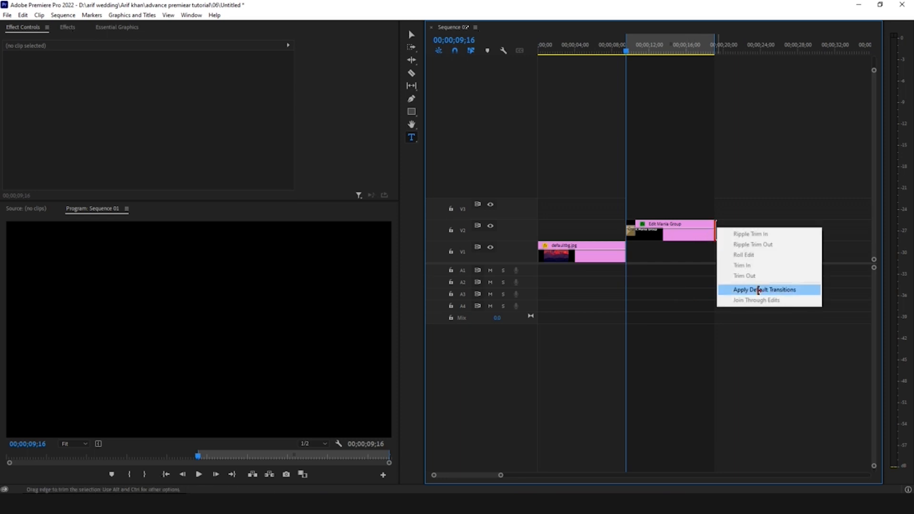
click(762, 292)
key(space)
key(space)
- Lengthen the Cross Dissolve at the title clip's start to 00;00;03;05 and play it back
key(=)
click(712, 232)
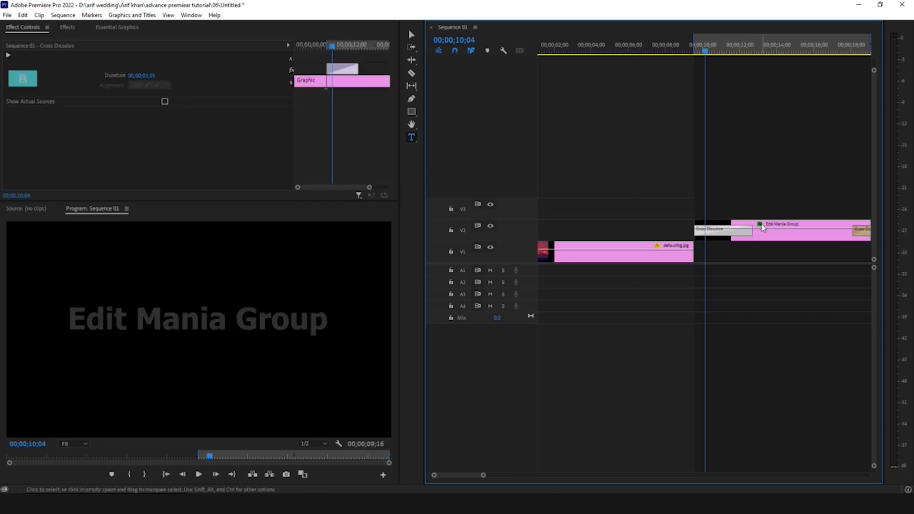
key(space)
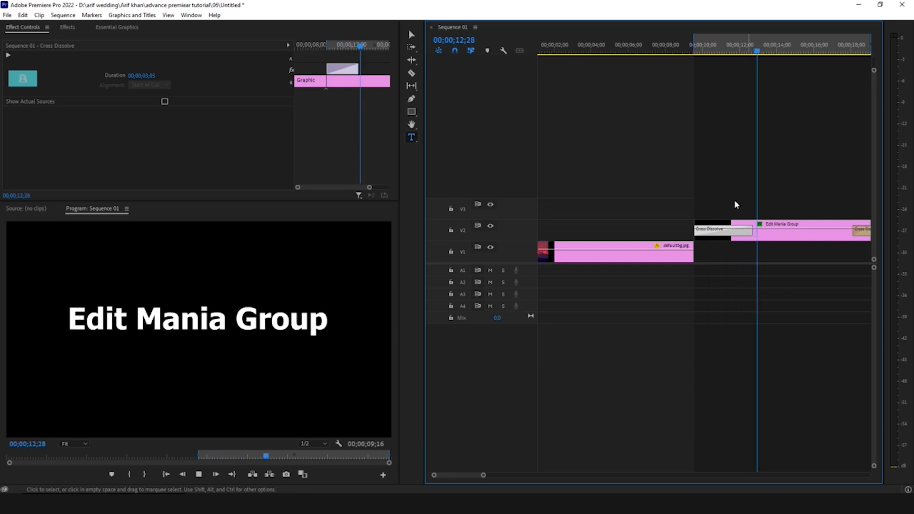
key(Up)
key(space)
key(space)
- Undo the transition change and delete the Cross Dissolves from both ends of the title clip
key(ctrl+z)
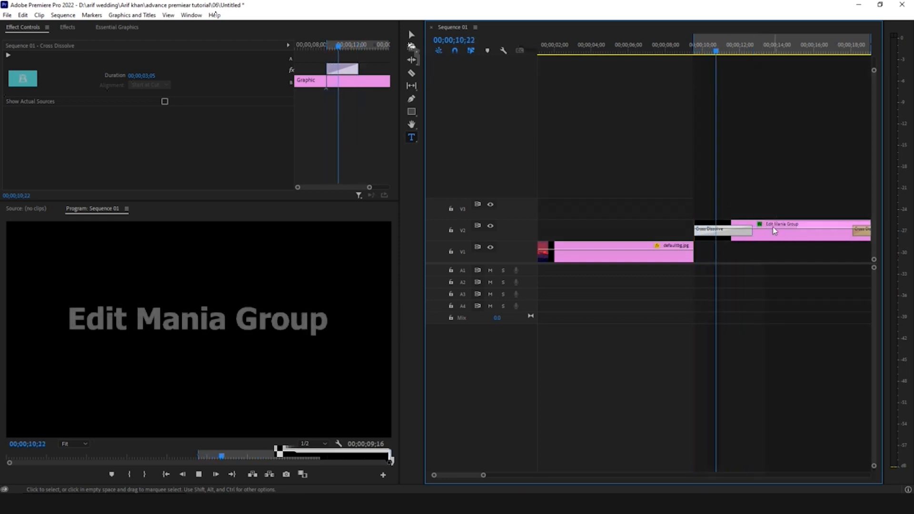
key(minus)
key(equal)
key(Delete)
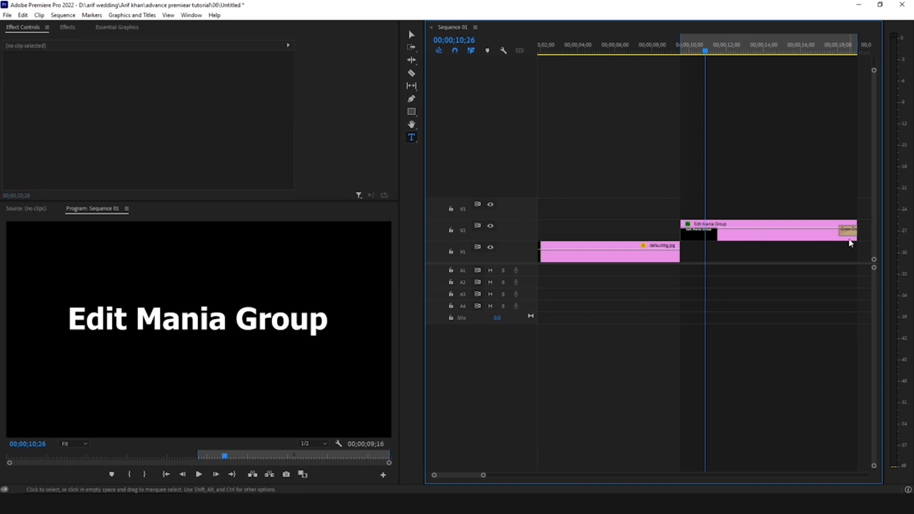
click(849, 232)
key(Delete)
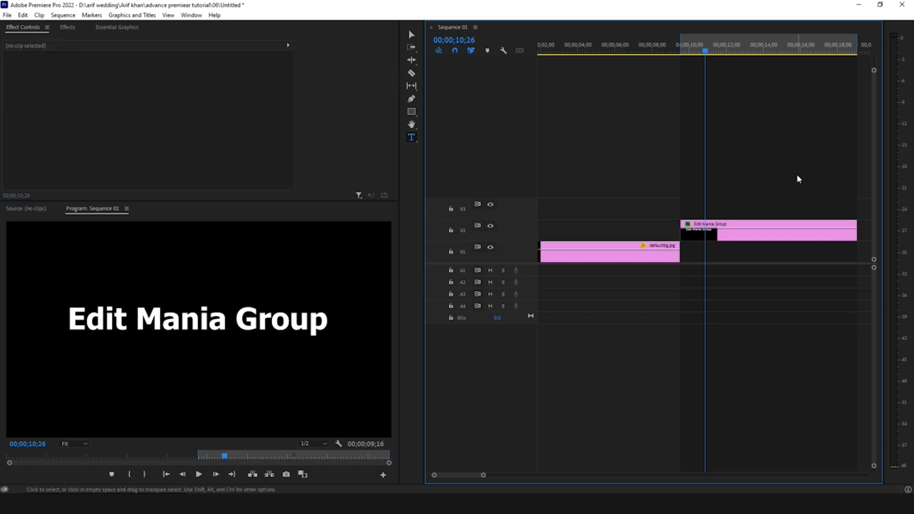
- Turn on Opacity keyframing for the Edit Mania Group title clip at its start, 00;00;09;16
key(Up)
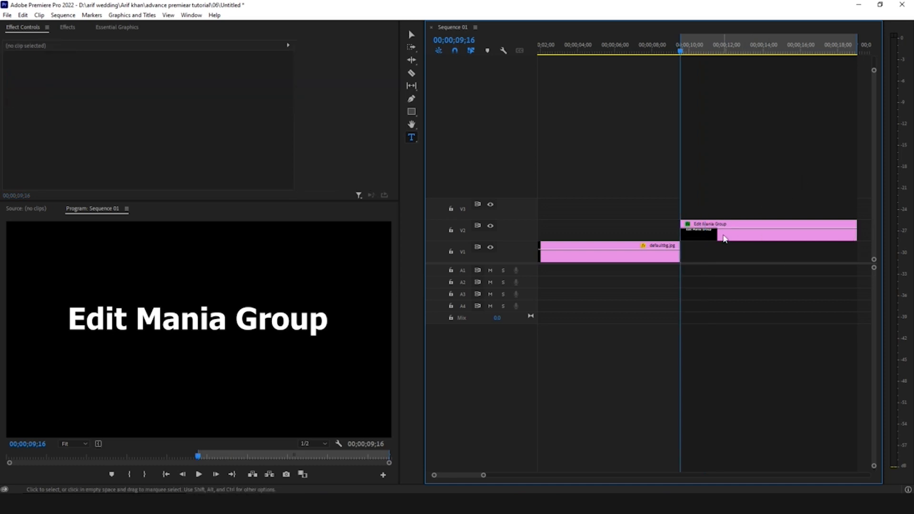
click(706, 233)
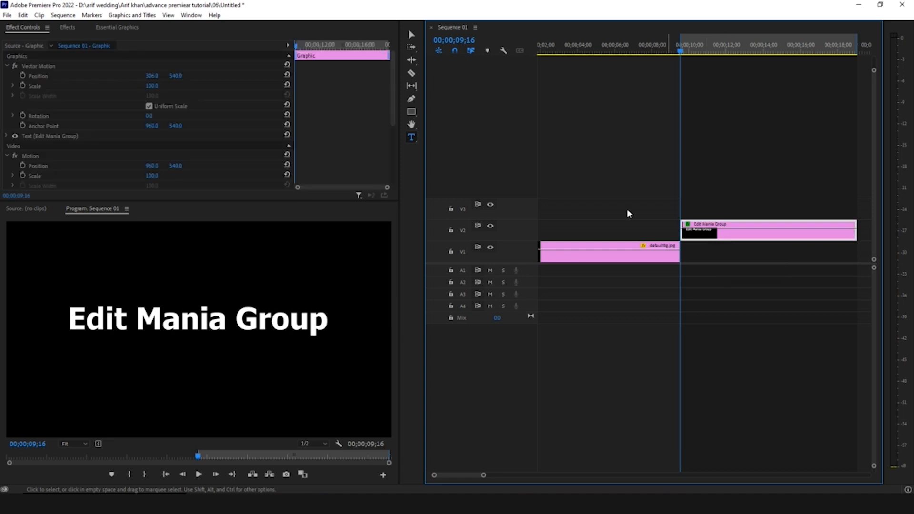
scroll(320, 126, down, 3)
scroll(329, 143, down, 1)
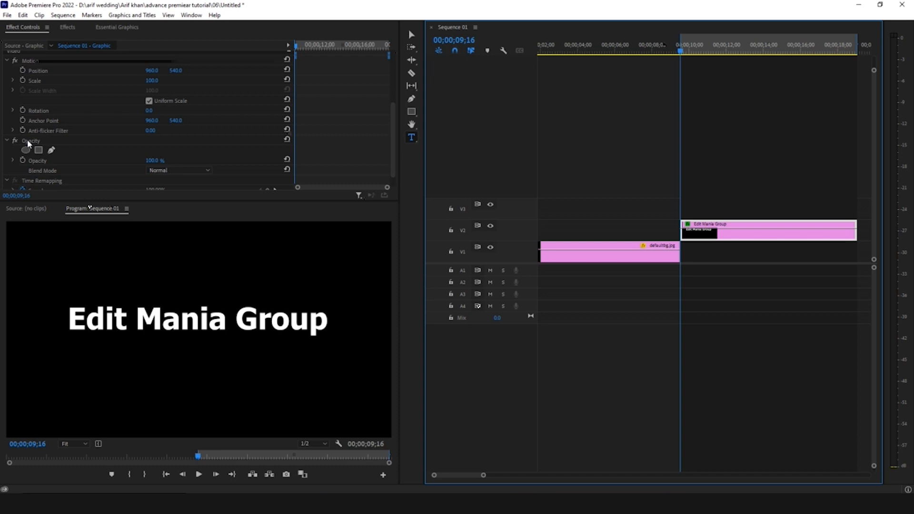
scroll(27, 139, down, 1)
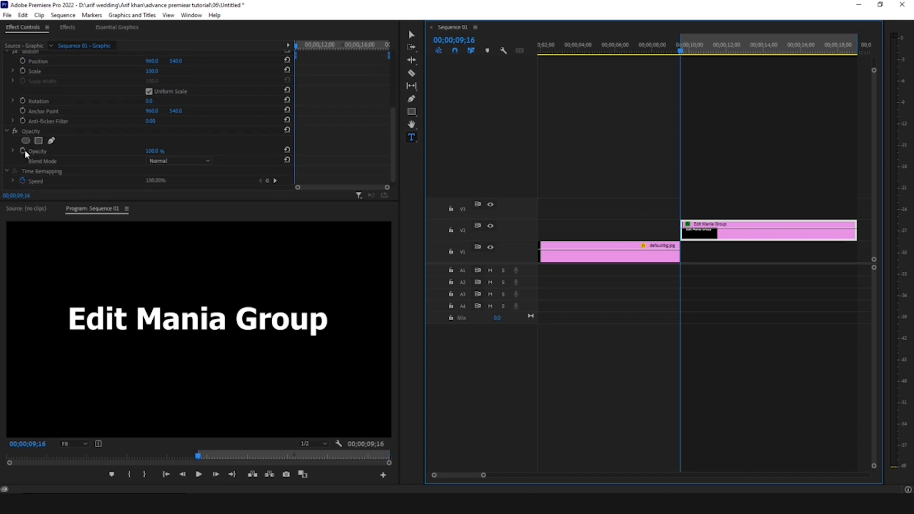
click(23, 150)
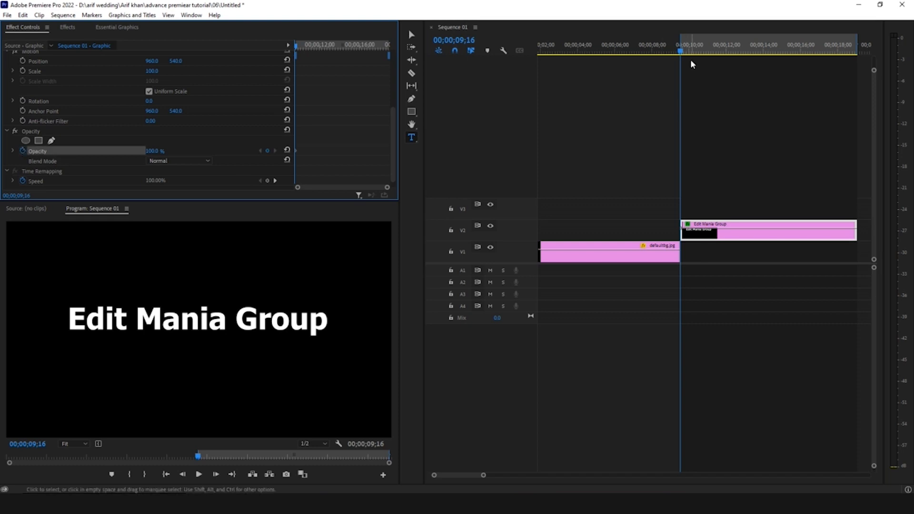
- Add a second Opacity keyframe to the title clip at 00;00;11;14 and check the keyframes' positions
drag(692, 53, 716, 52)
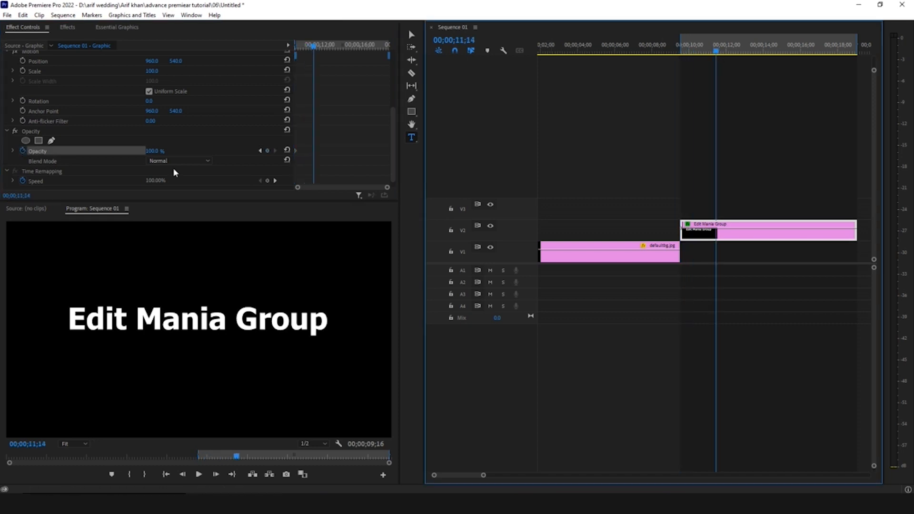
click(268, 152)
drag(297, 46, 285, 48)
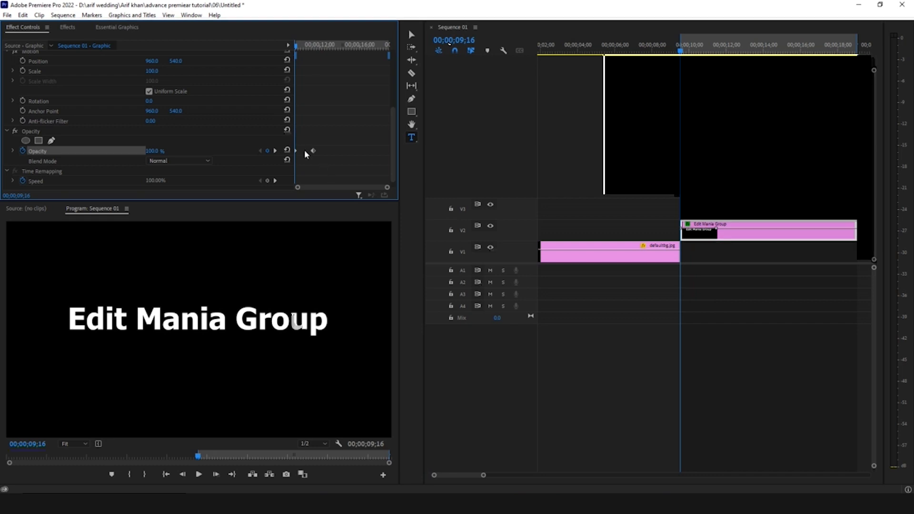
drag(296, 143, 332, 163)
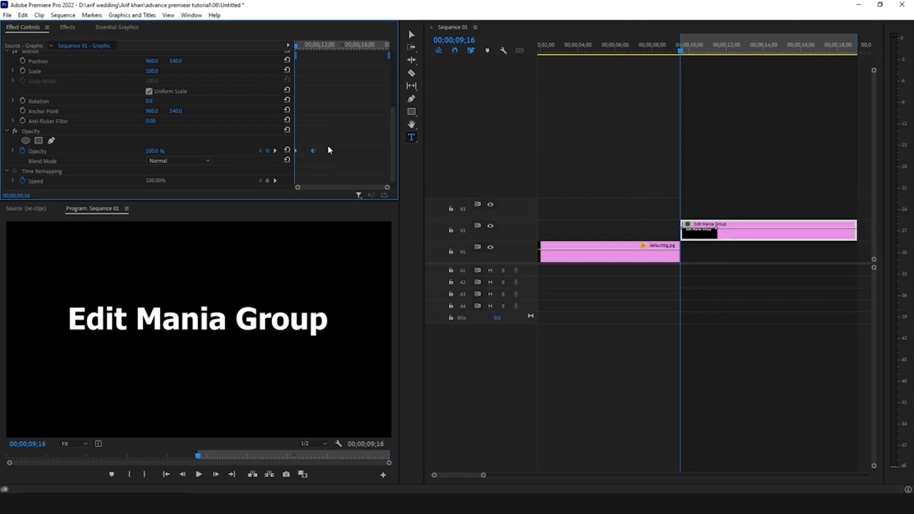
drag(301, 49, 313, 45)
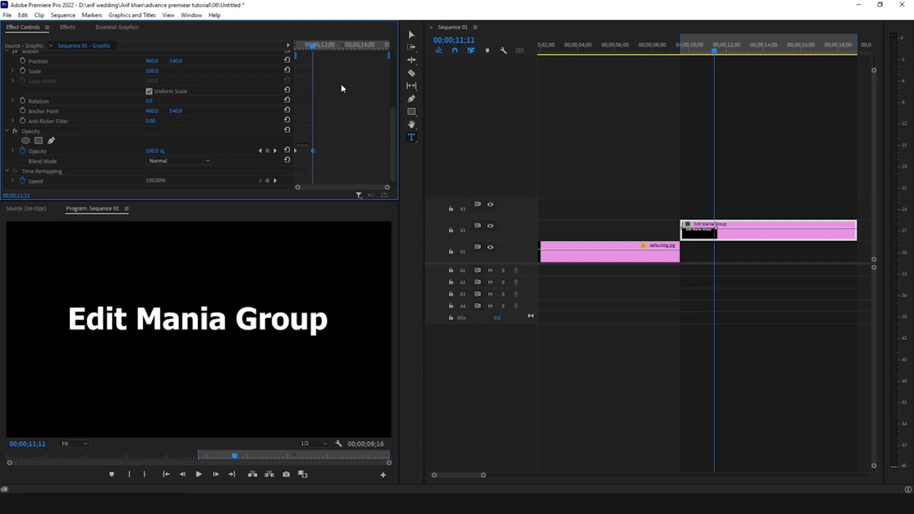
- Set the title's Opacity to 0% at the first keyframe
click(260, 151)
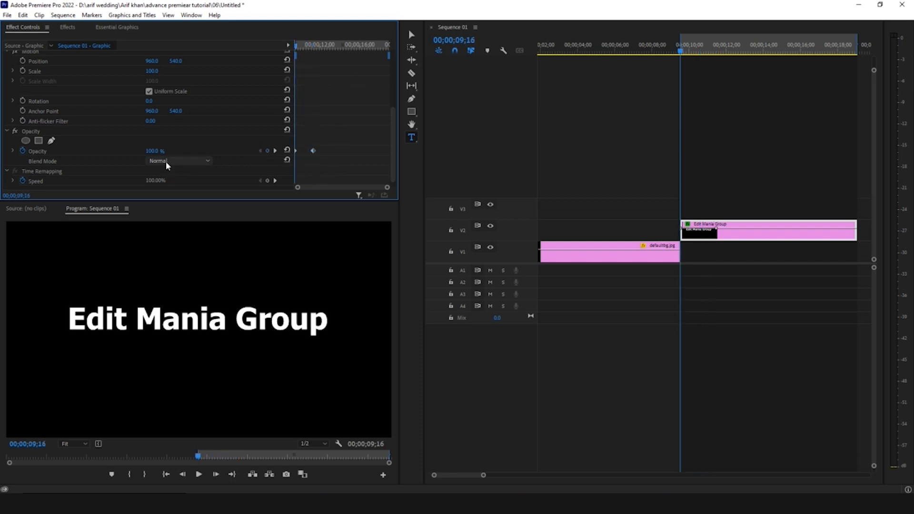
click(159, 151)
text(0)
key(Return)
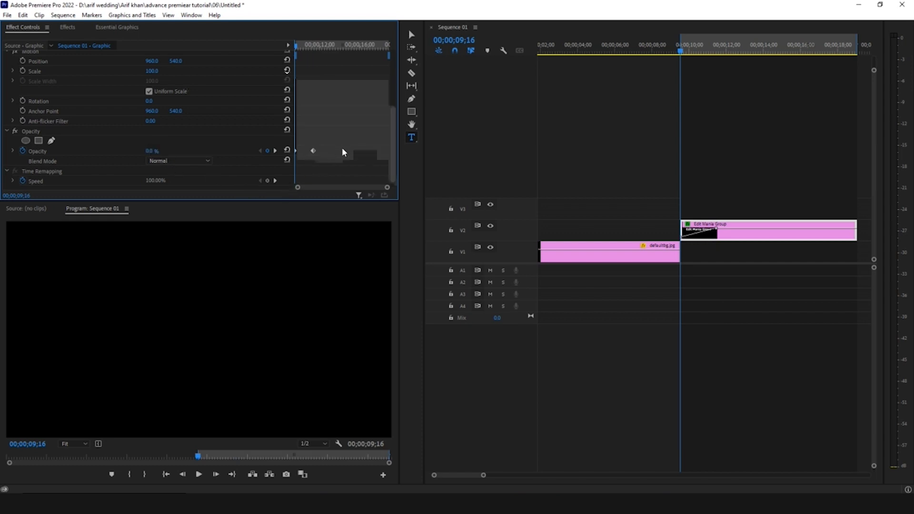
- Apply Ease Out to the title's first Opacity keyframe and Ease In to the second
right_click(296, 153)
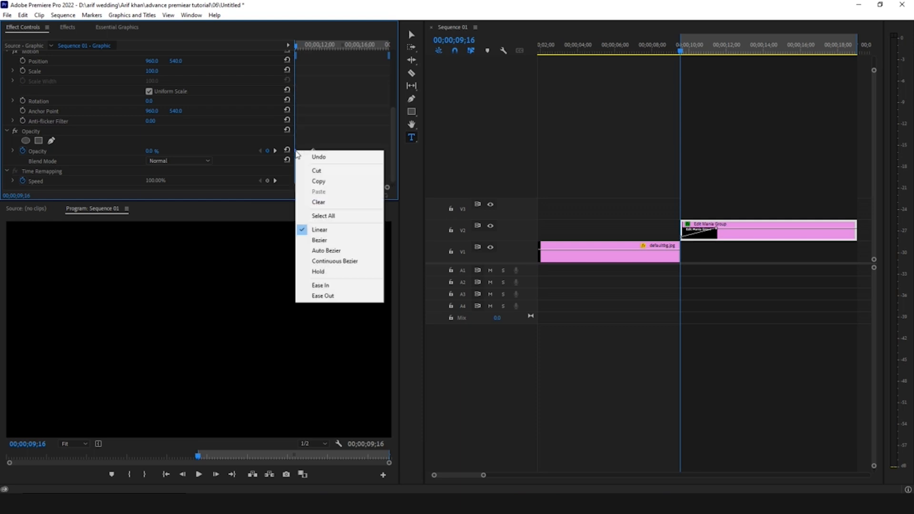
click(324, 296)
right_click(312, 151)
click(343, 282)
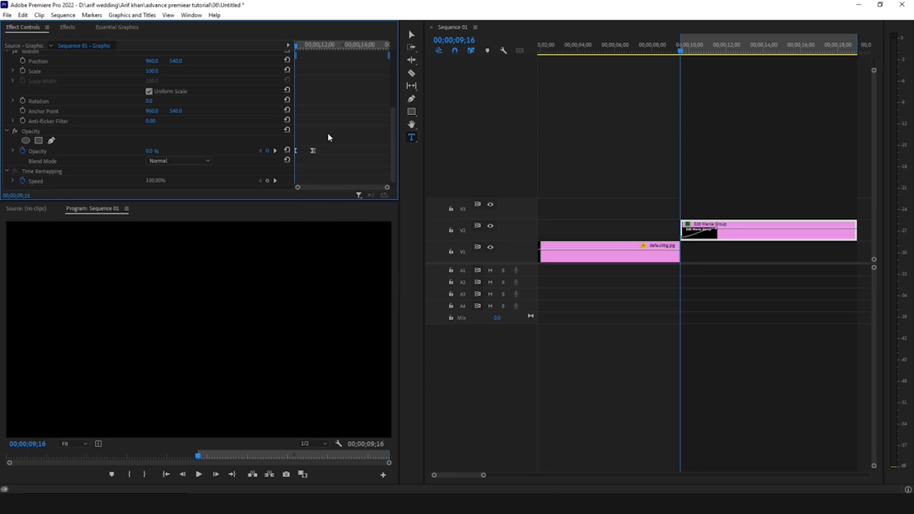
- Play back the title's eased opacity fade-in from the start of the clip
drag(328, 134, 302, 149)
drag(345, 131, 306, 164)
click(739, 165)
key(space)
key(space)
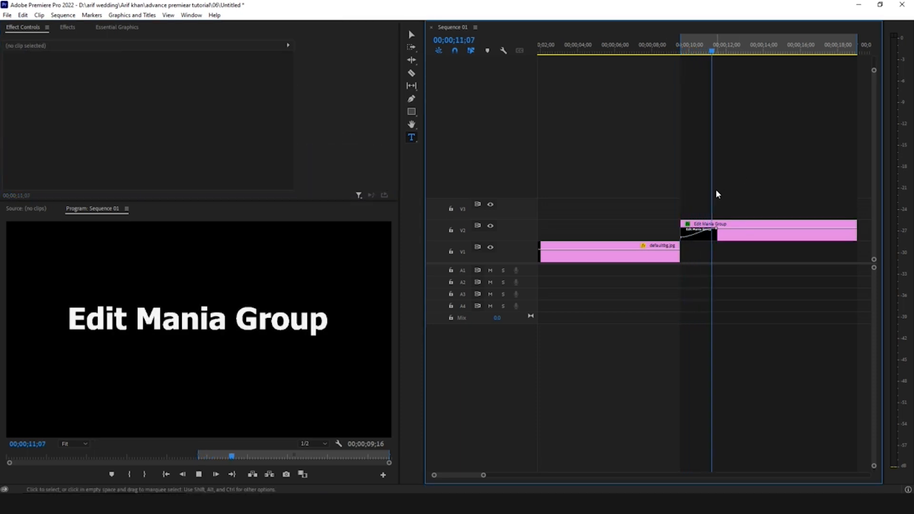
- Examine the title's eased opacity curve close up on the timeline and its two keyframes in the clip's effect settings
key(=)
key(=)
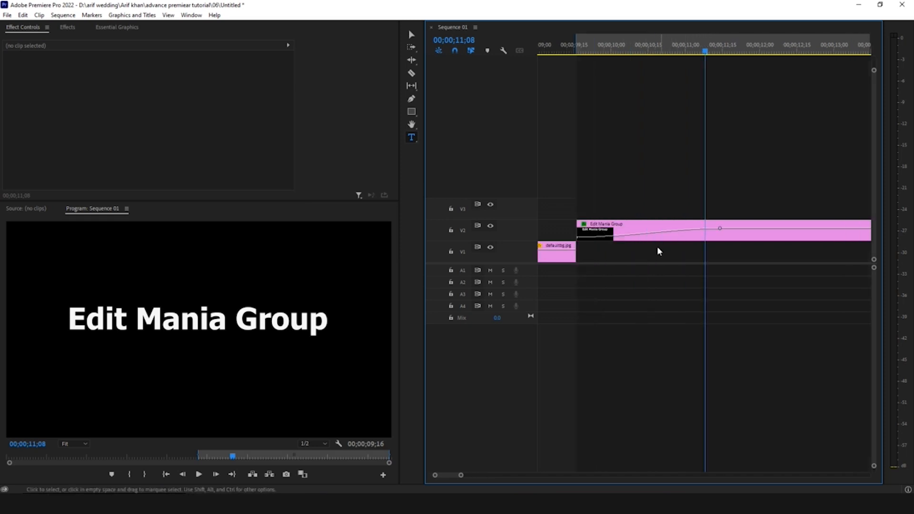
key(-)
key(Right)
key(Right)
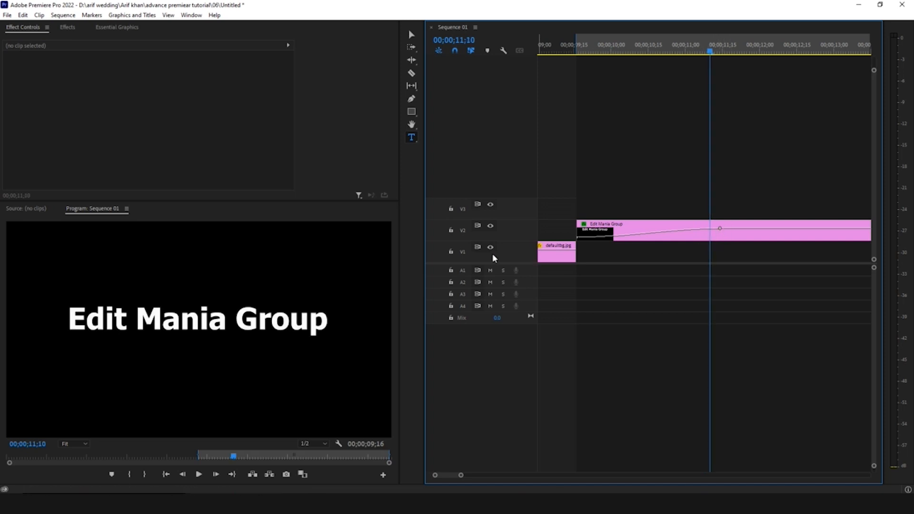
drag(613, 198, 685, 295)
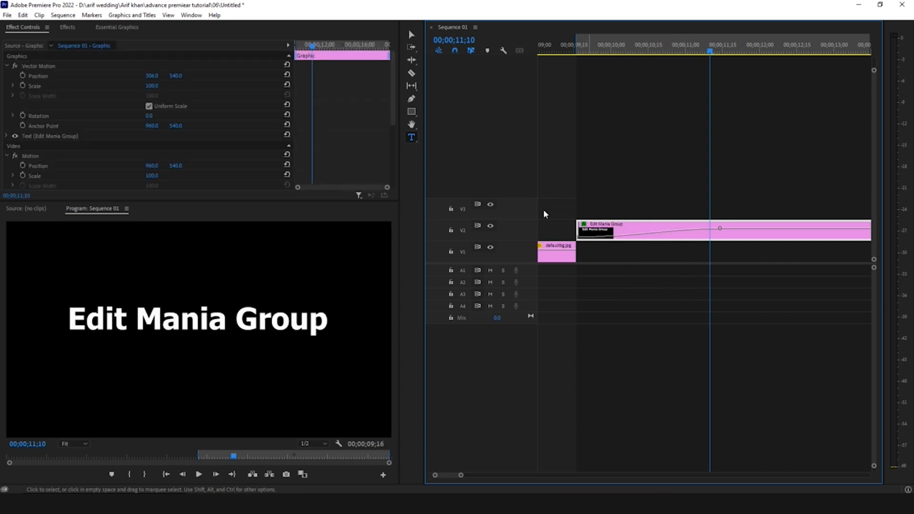
scroll(319, 139, down, 5)
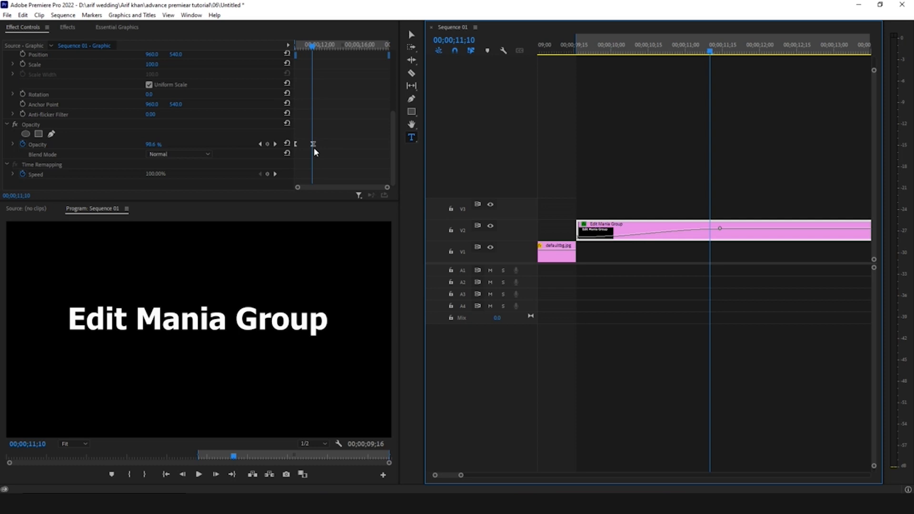
click(661, 170)
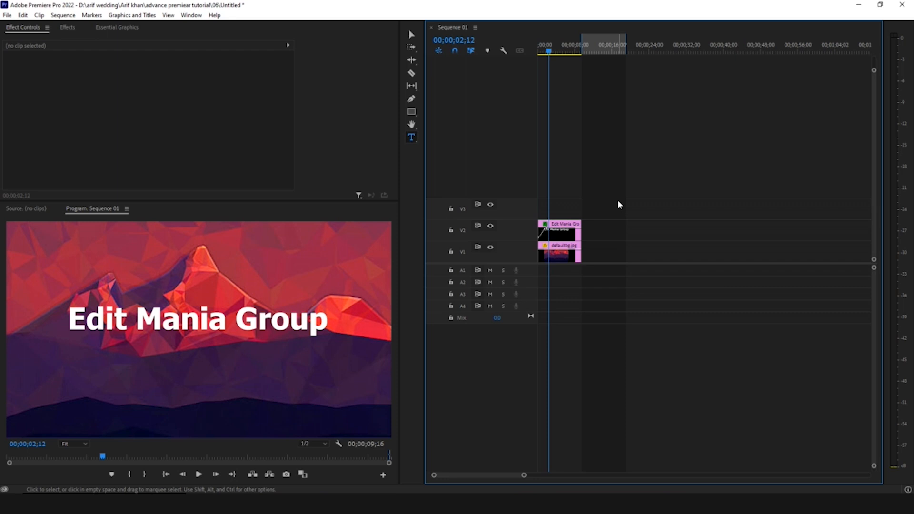
- Start a new sequence based on the ARRI 1080p 29.97 preset and review its frame size settings
key(ctrl+n)
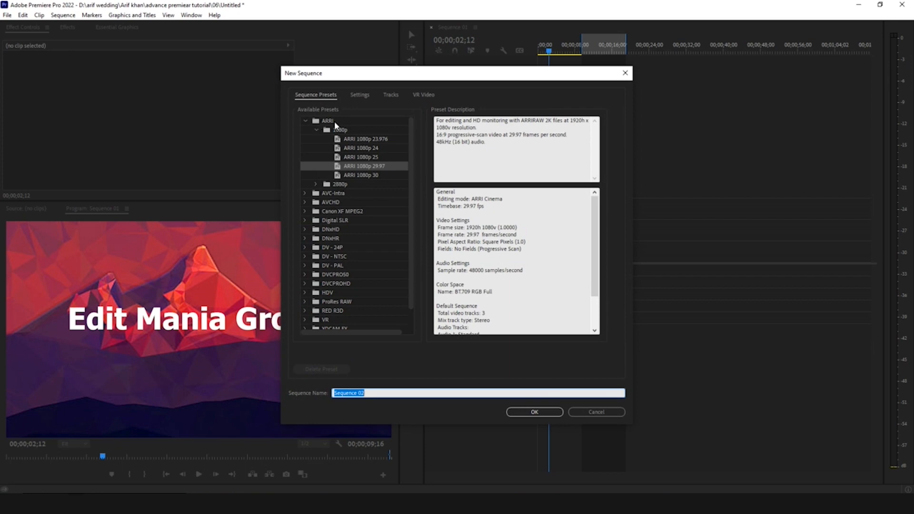
click(361, 168)
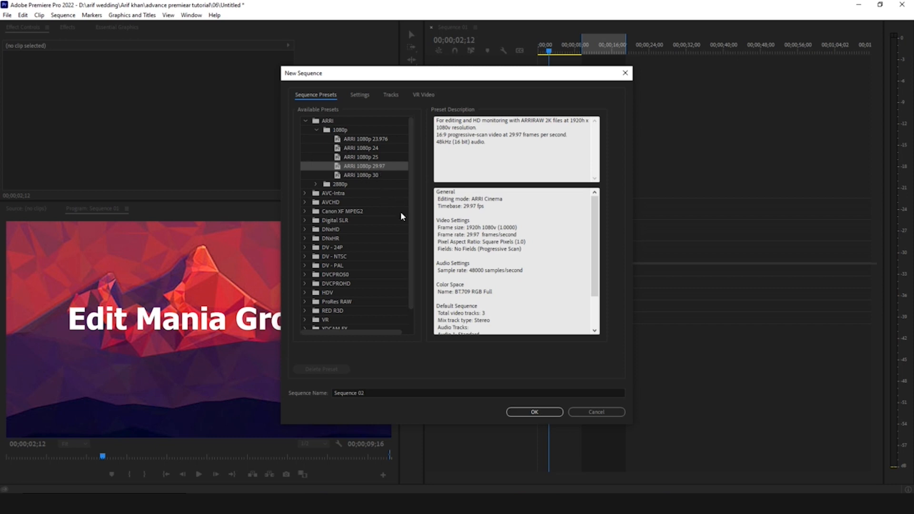
click(360, 96)
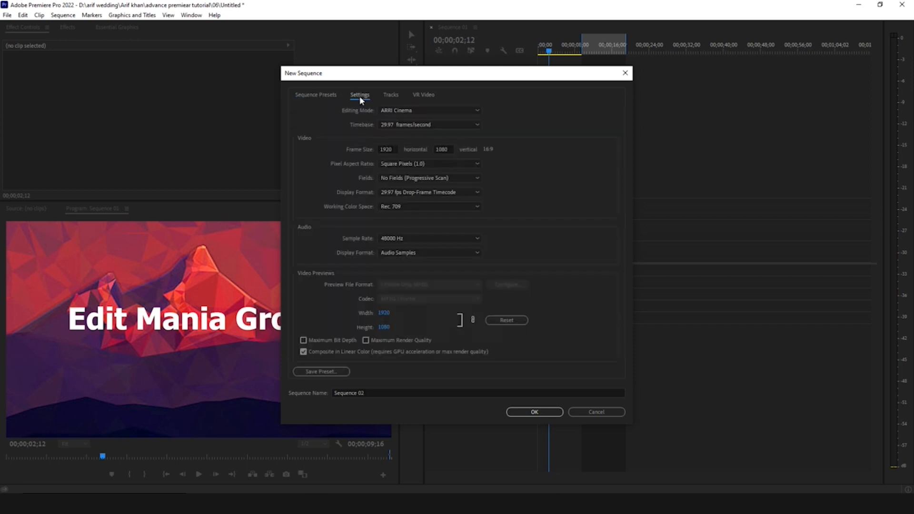
drag(398, 151, 370, 149)
key(Tab)
click(547, 161)
- Replace the new sequence's default name with the editor's full name
click(380, 392)
drag(380, 392, 304, 392)
text(arif)
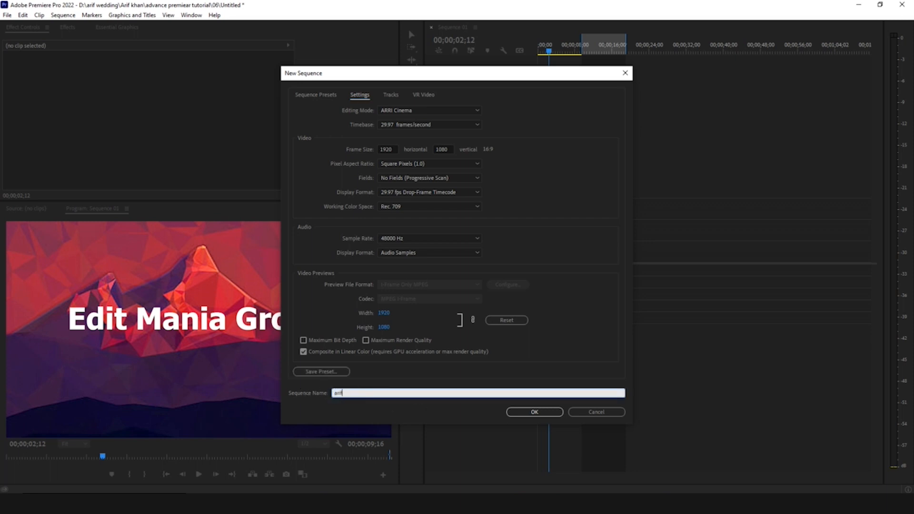
text( khan)
- Save the sequence settings as a custom preset named with the editor's full name, leaving the description empty
click(318, 372)
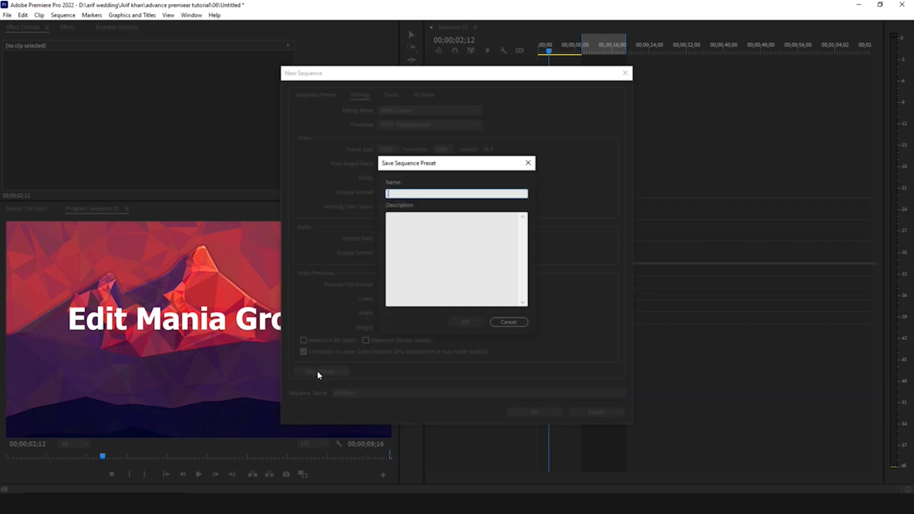
click(402, 192)
text(Arif khan)
click(419, 221)
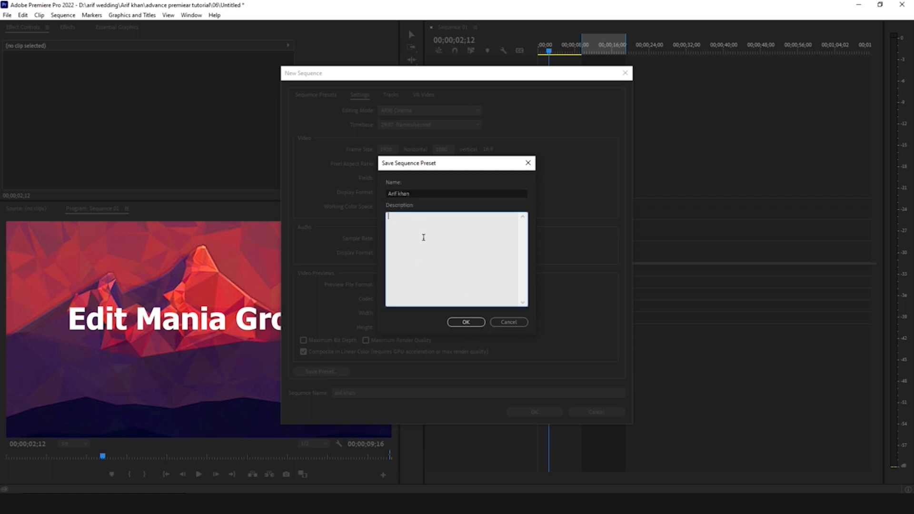
click(415, 192)
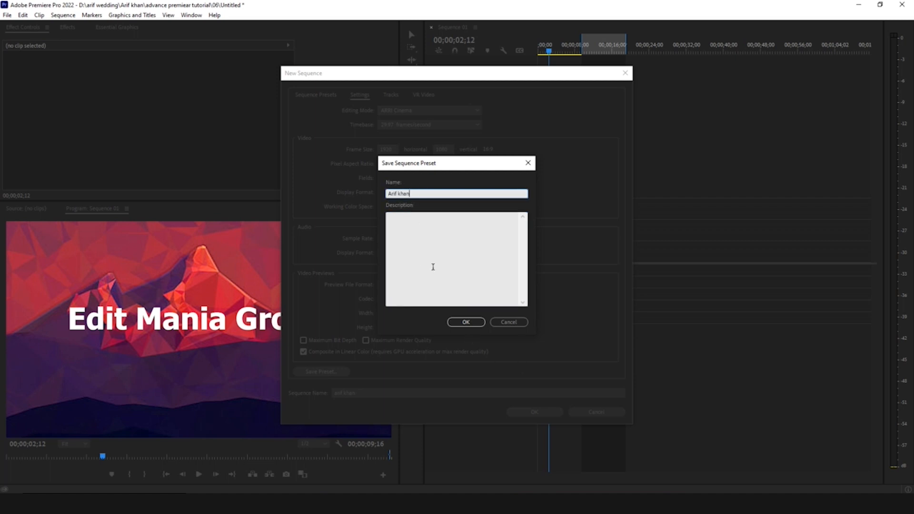
click(467, 323)
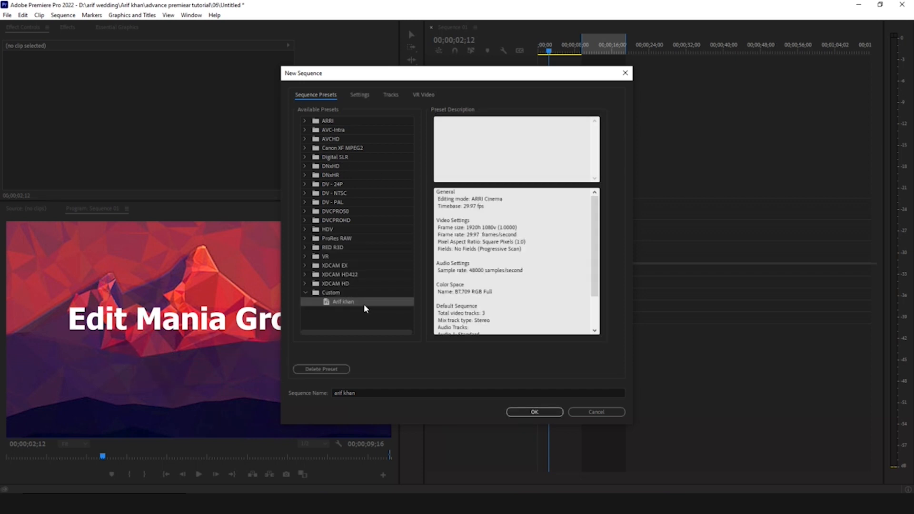
- Expand the ARRI preset group and its 2880p folder to browse the available sequence presets
click(311, 120)
click(305, 122)
click(316, 139)
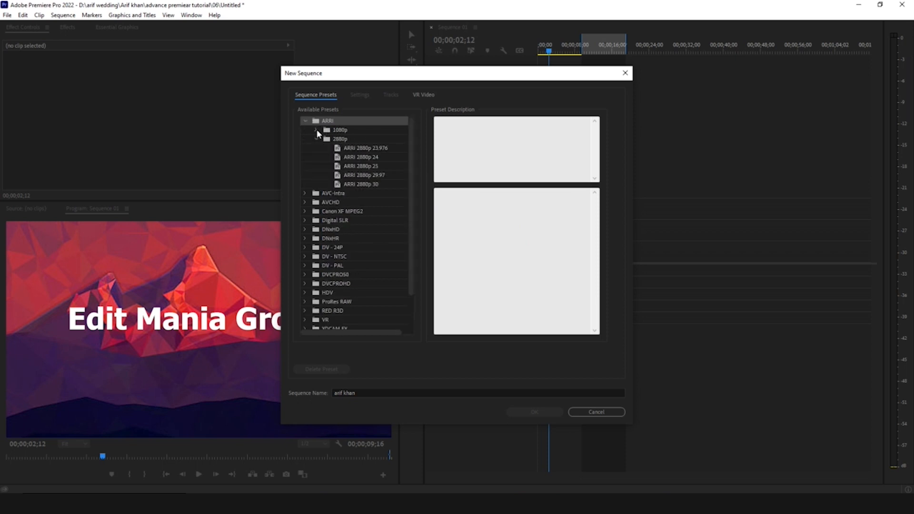